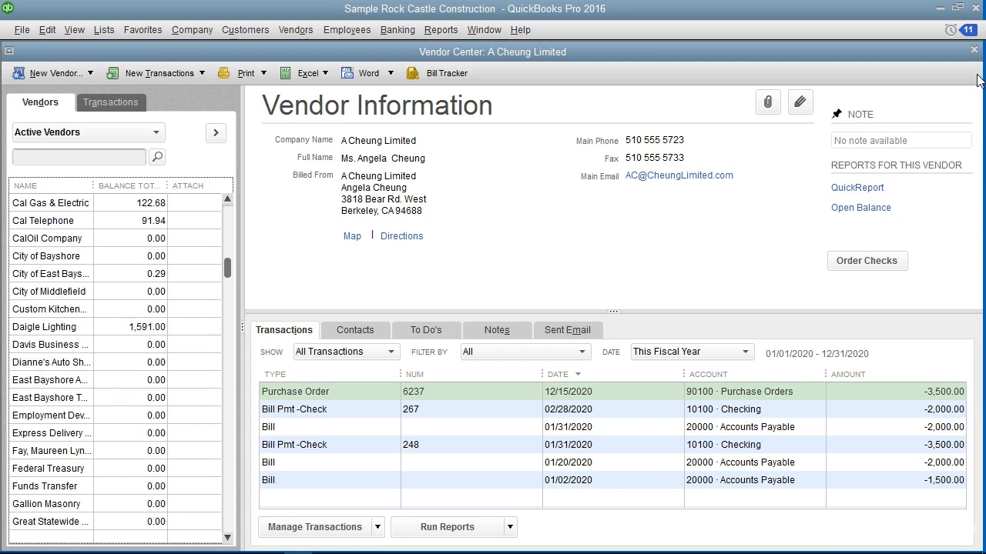
# Close and reopen the Vendor Center, and start a new vendor record
pyautogui.click(974, 50)
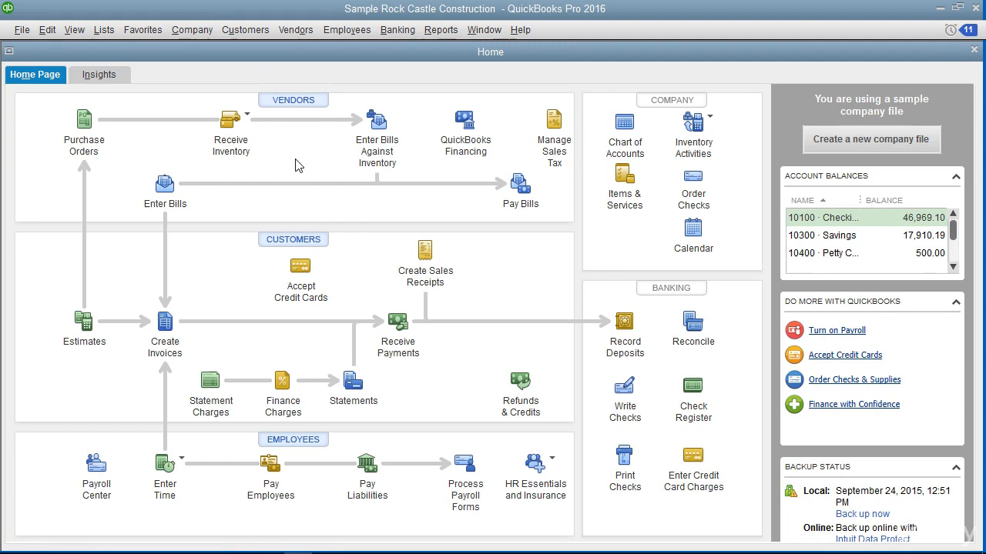
pyautogui.click(296, 30)
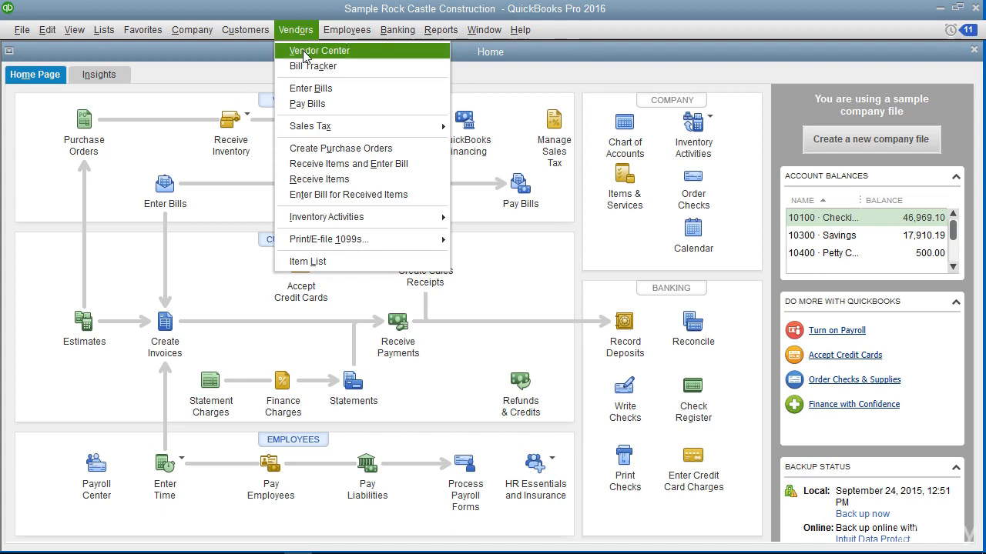
pyautogui.click(303, 50)
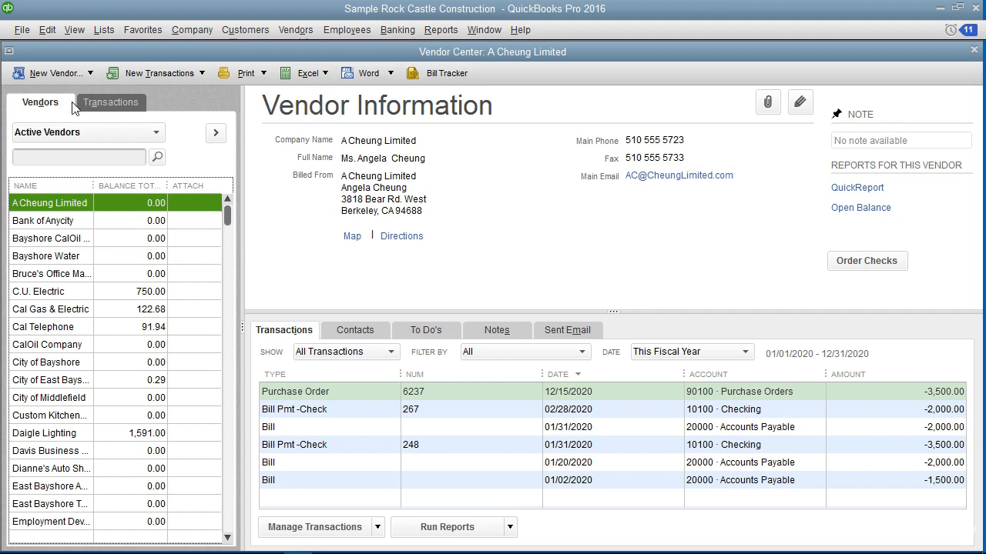
pyautogui.click(86, 74)
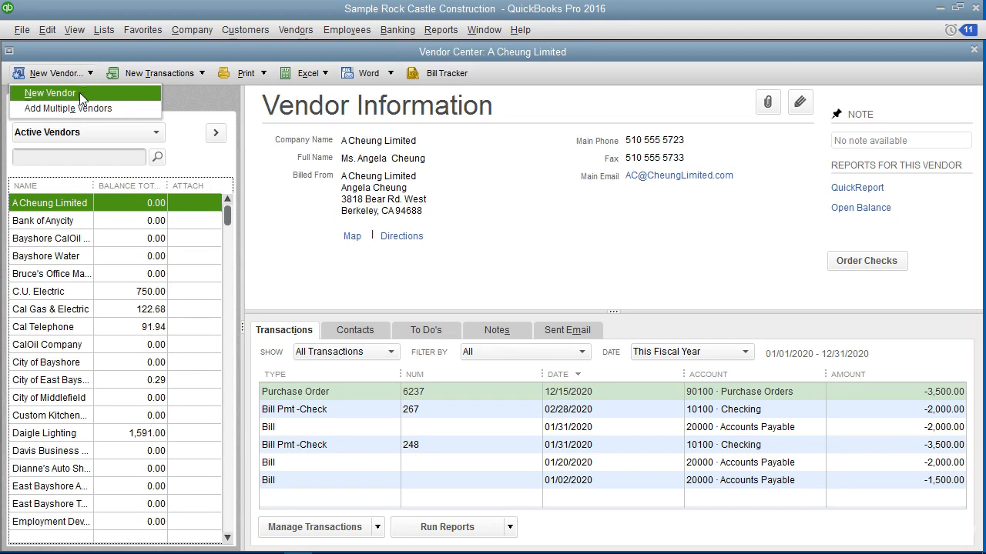
pyautogui.click(83, 95)
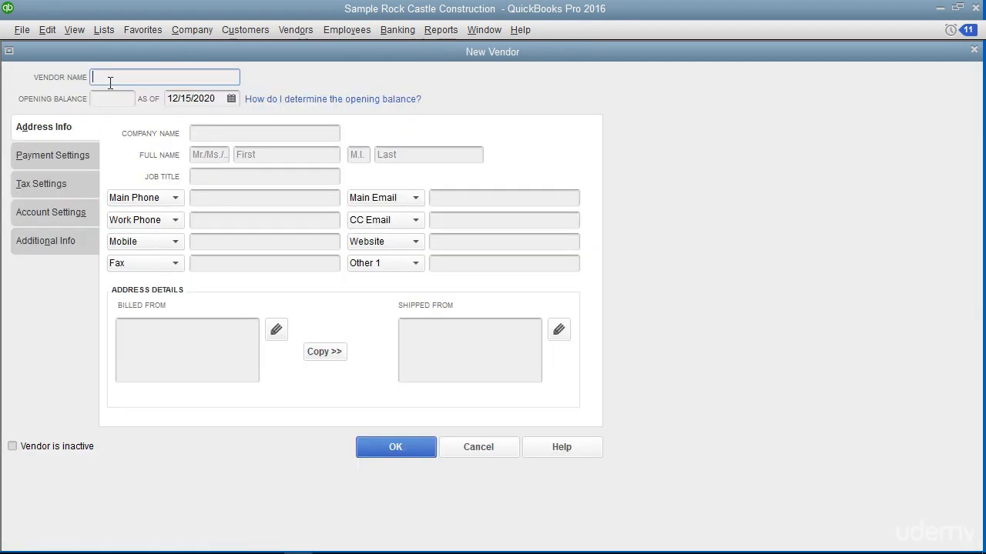
# Enter Doe Co. as both the vendor name and the company name
pyautogui.write('Doe Co.')
pyautogui.click(114, 99)
pyautogui.click(231, 99)
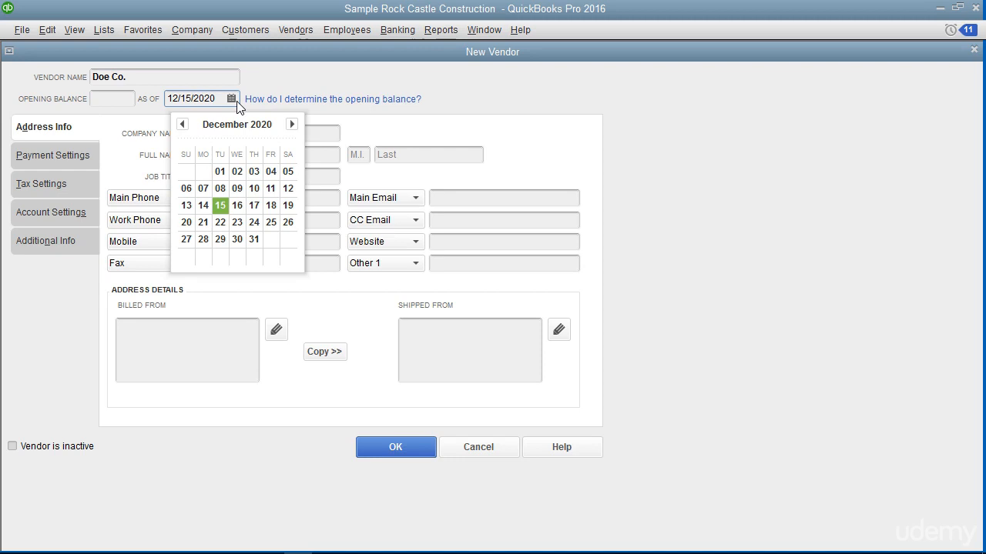
pyautogui.click(464, 107)
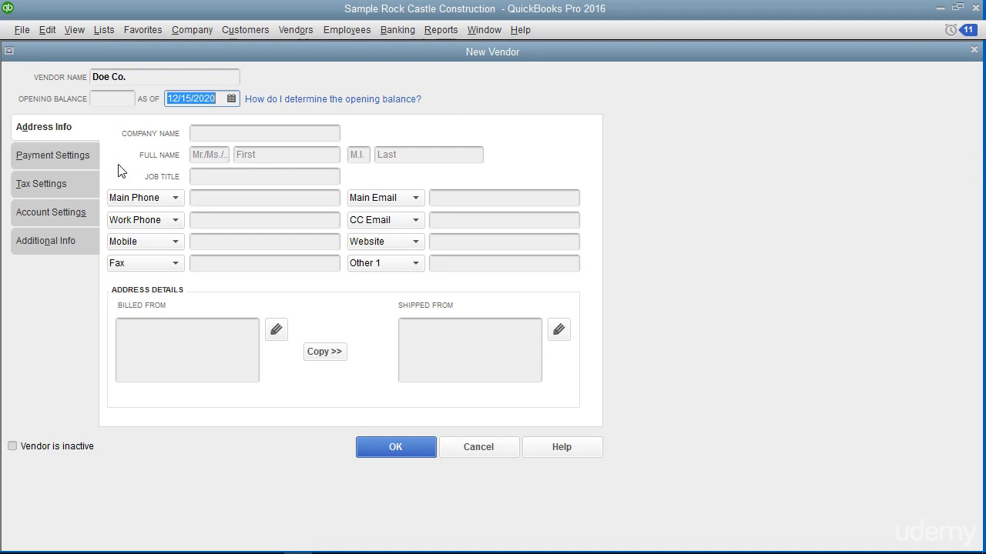
pyautogui.click(61, 131)
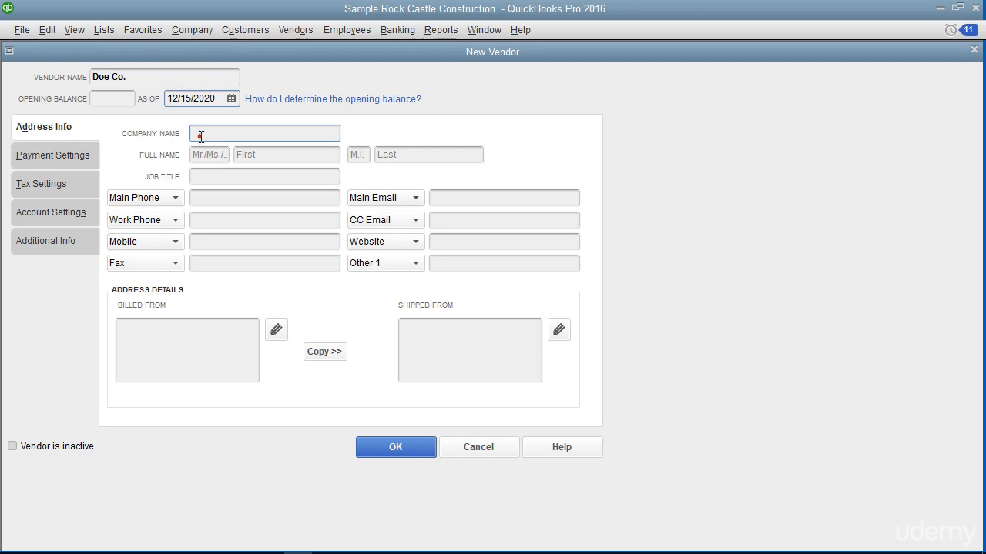
pyautogui.write('Doe Co.')
# Examine the job title and phone fields and the label choices available for the main phone entry
pyautogui.click(246, 177)
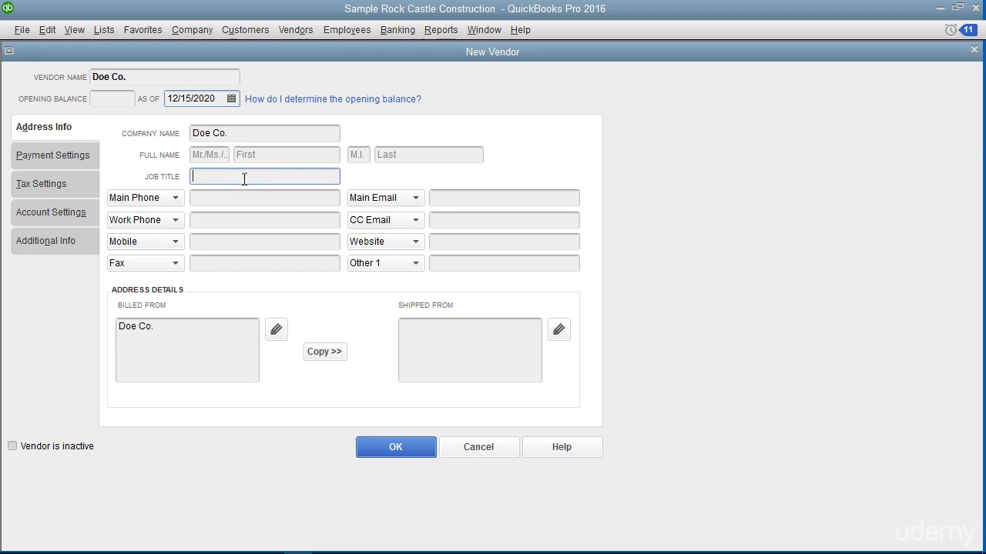
pyautogui.click(231, 200)
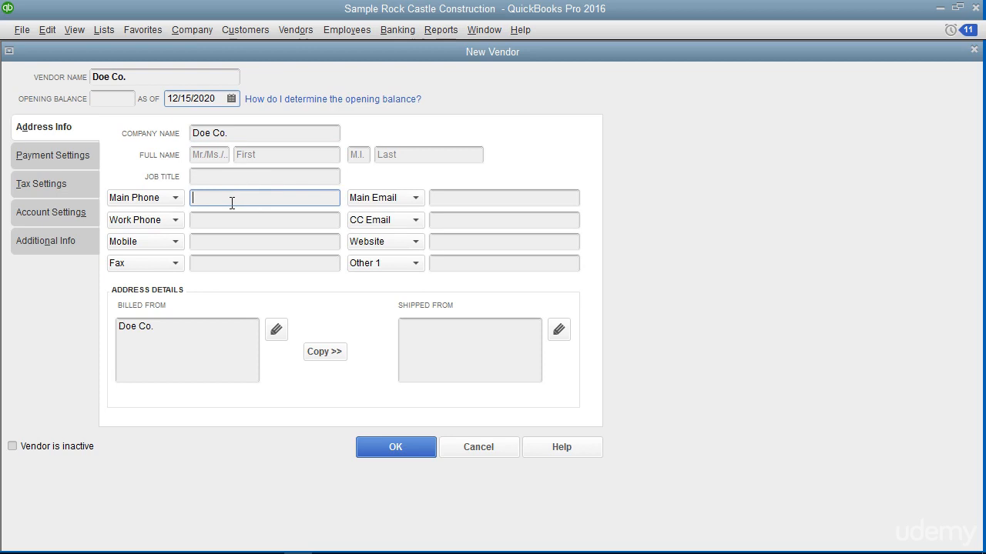
pyautogui.click(185, 198)
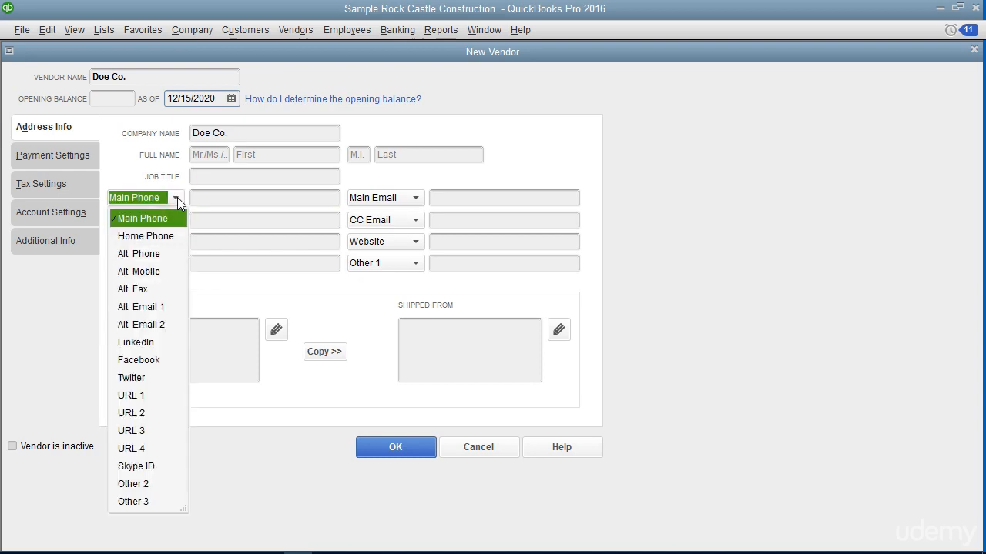
pyautogui.click(177, 197)
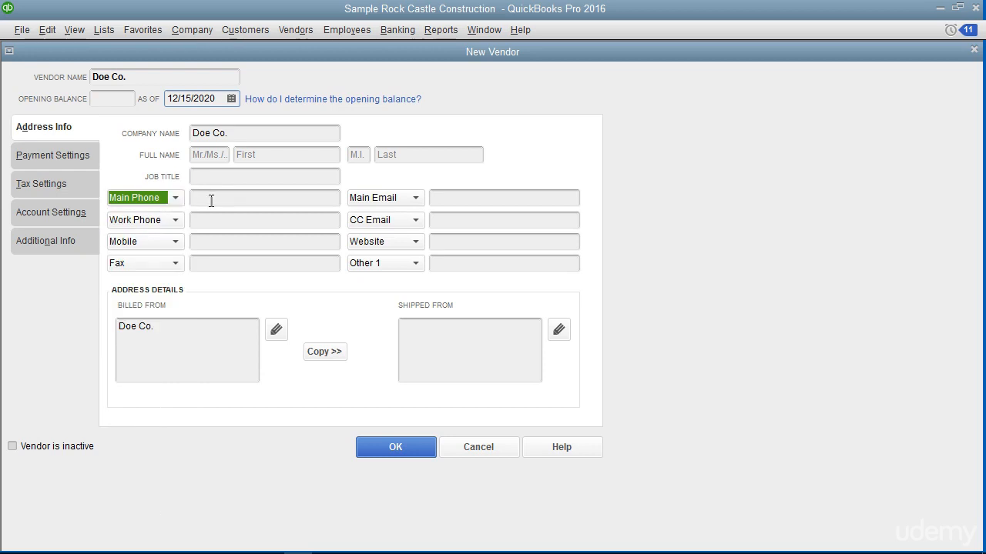
pyautogui.click(211, 200)
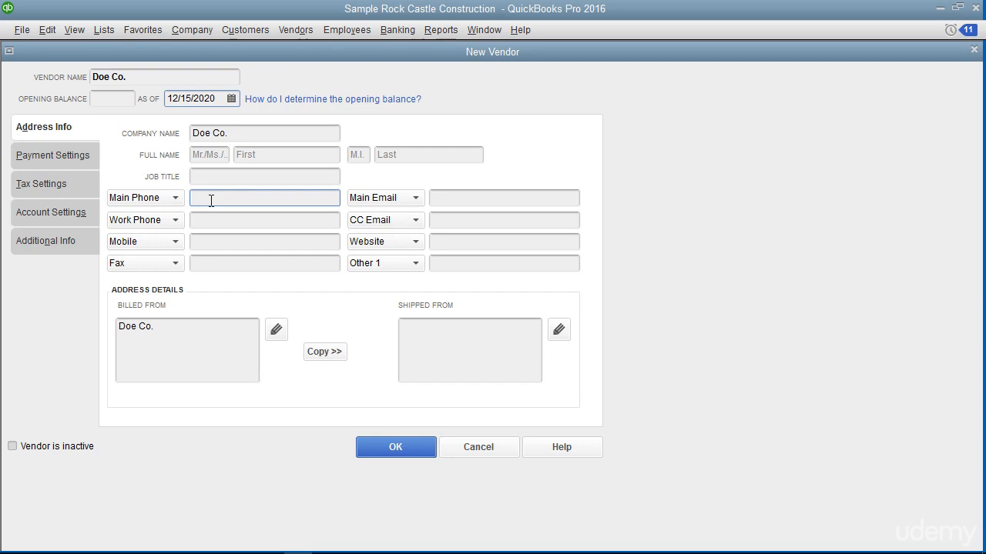
pyautogui.click(176, 199)
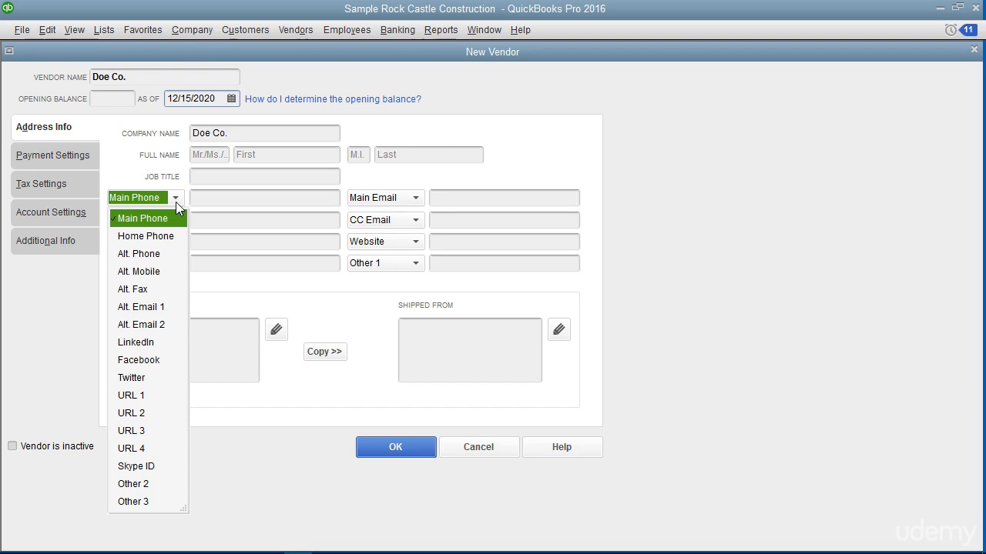
pyautogui.click(206, 198)
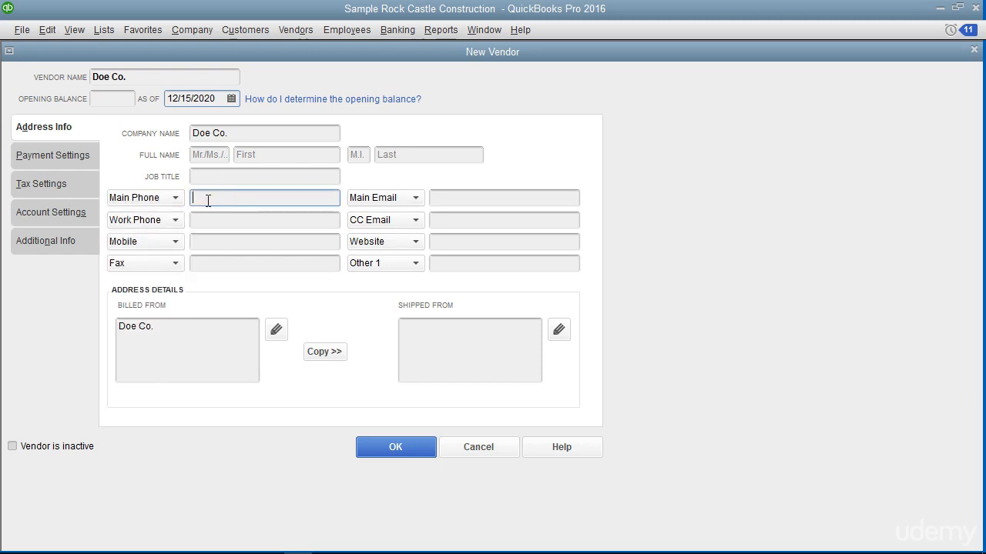
# Fill in the vendor's billed-from address with the street, city, state and postal code
pyautogui.click(213, 333)
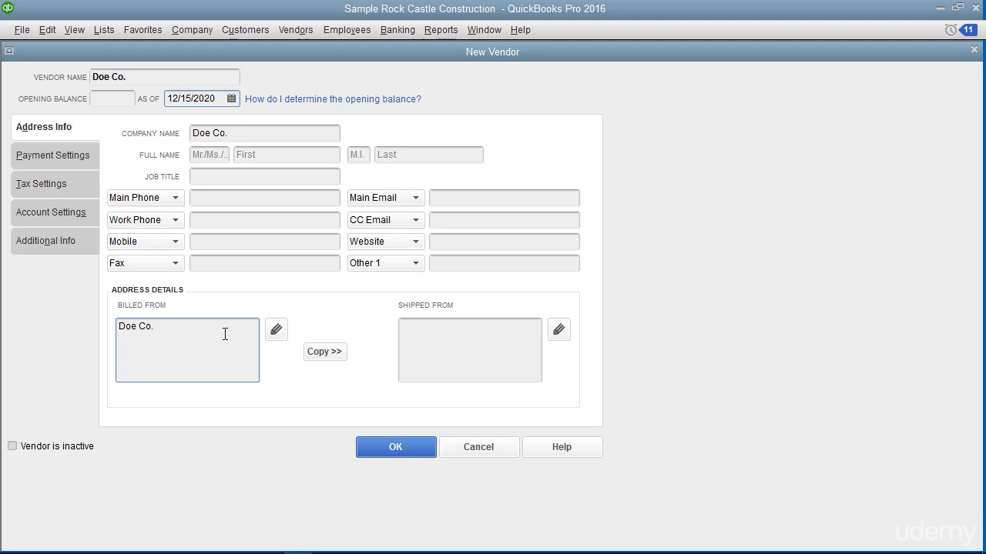
pyautogui.click(277, 331)
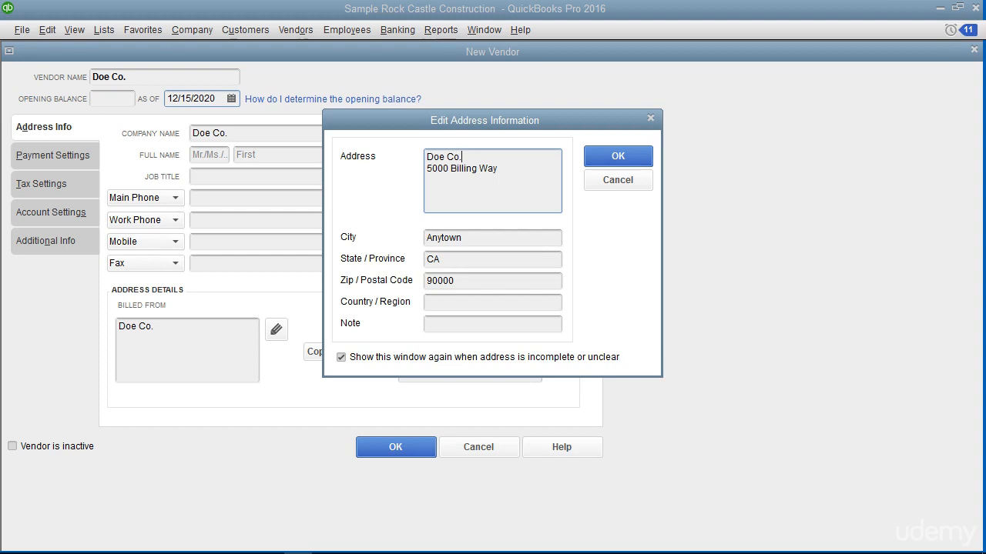
pyautogui.click(619, 156)
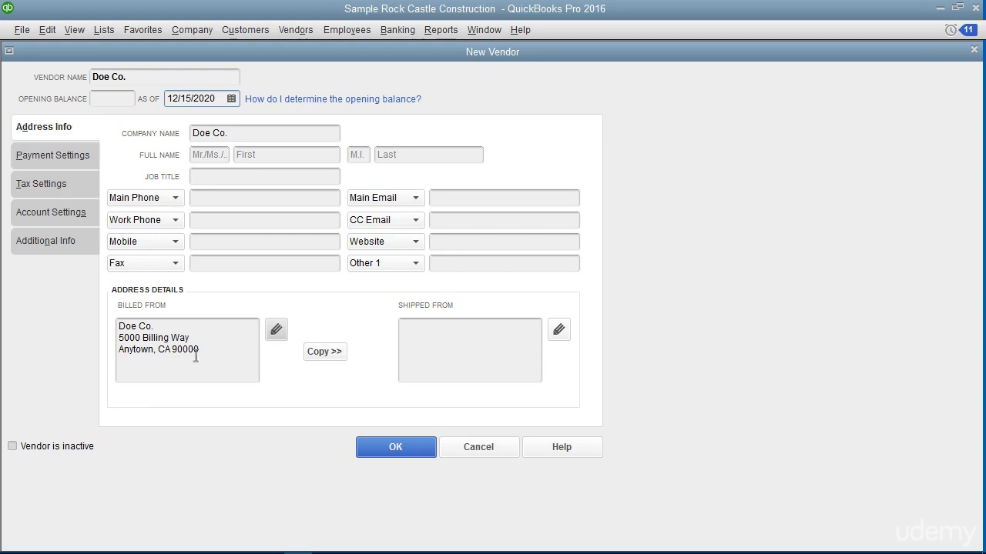
# Copy the billed-from address to the shipped-from address, keeping Shipping Address as its name
pyautogui.click(336, 353)
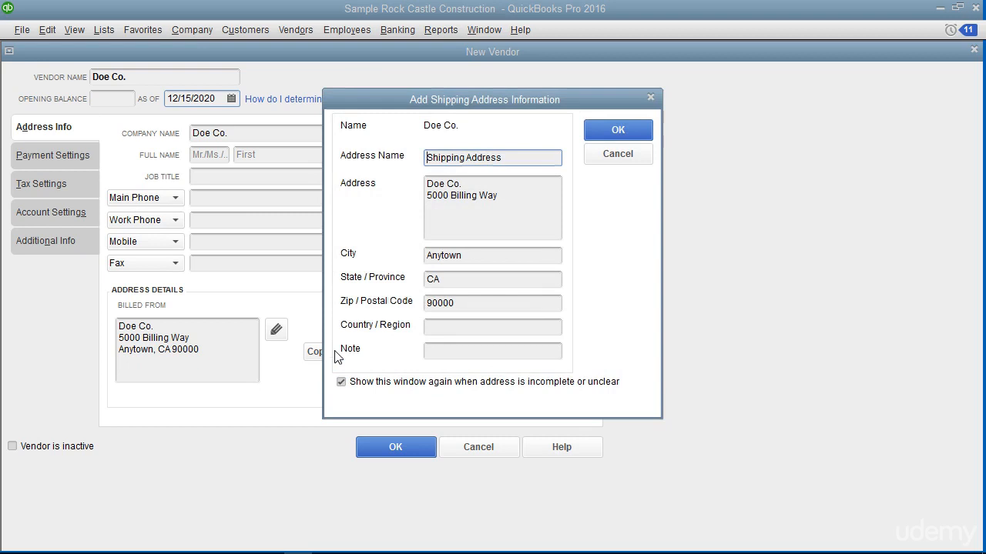
pyautogui.click(612, 132)
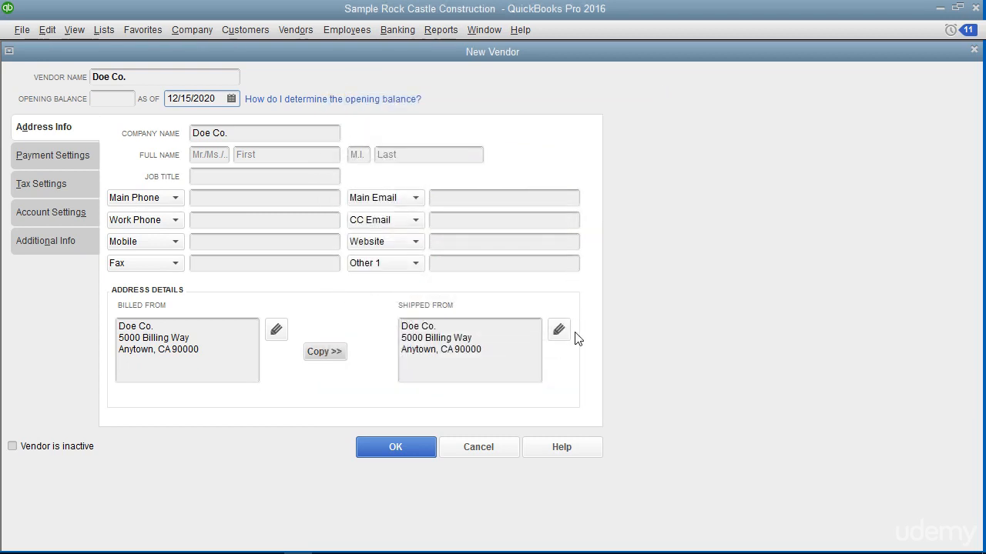
pyautogui.click(508, 350)
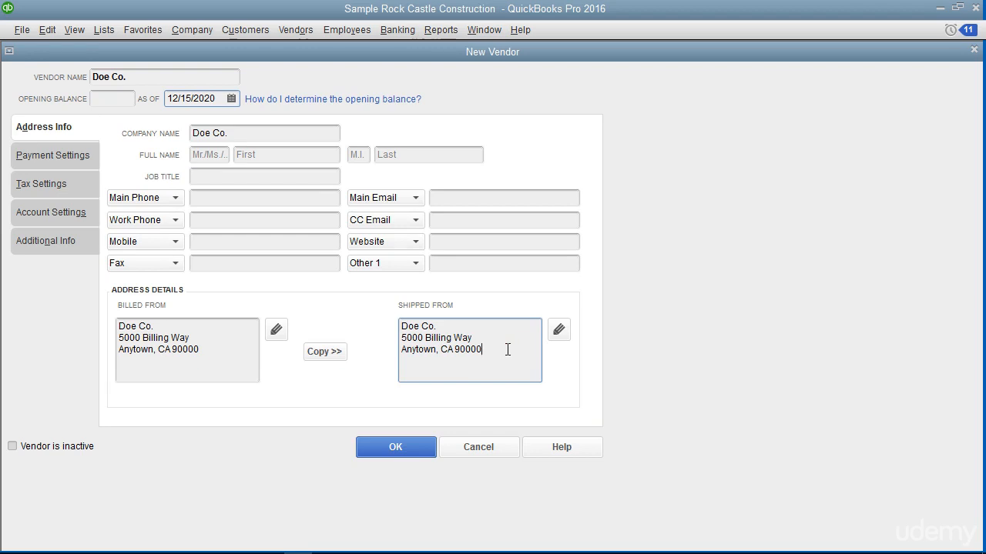
# Enter the vendor's account number and set the payment terms to 2% 10 Net 30
pyautogui.click(83, 155)
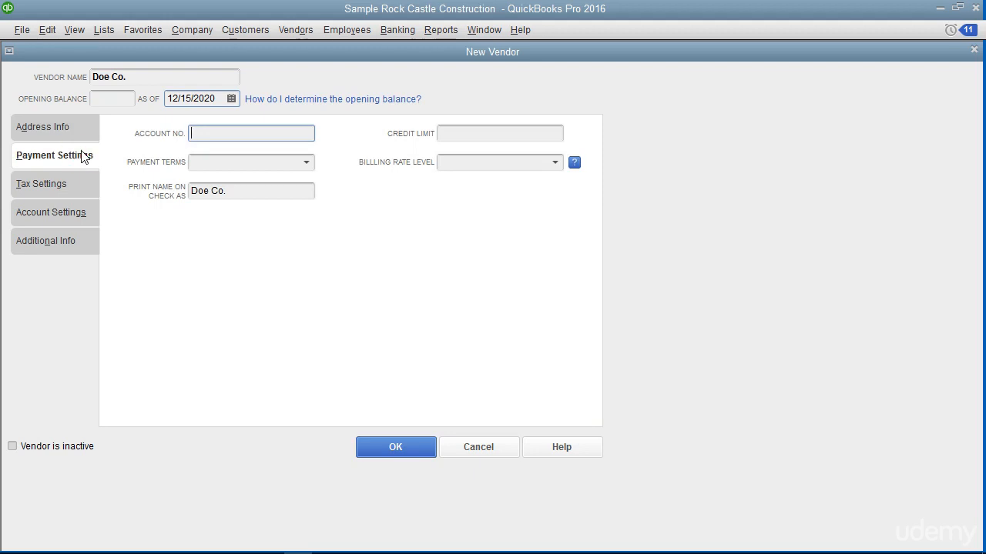
pyautogui.click(292, 141)
pyautogui.write('98765')
pyautogui.write('4')
pyautogui.click(457, 134)
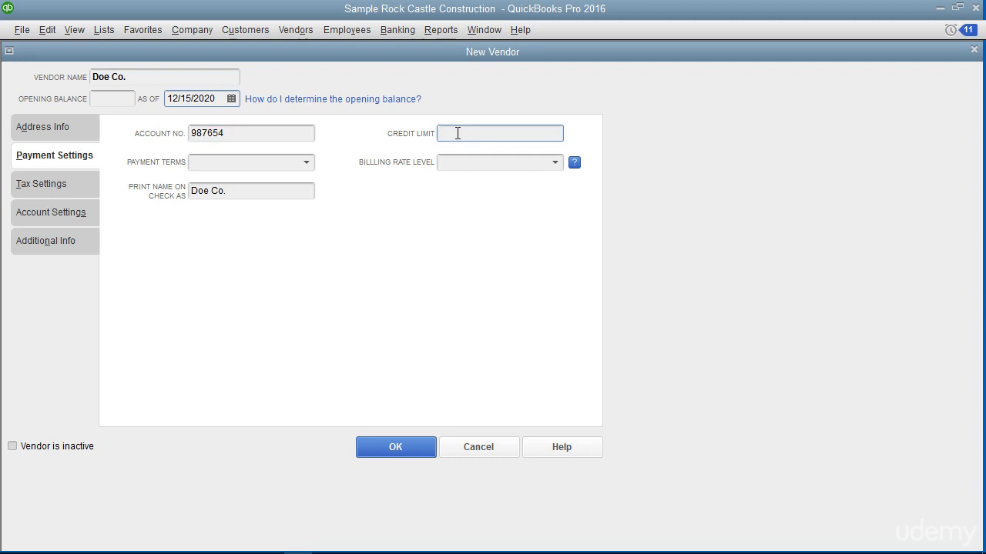
pyautogui.click(306, 163)
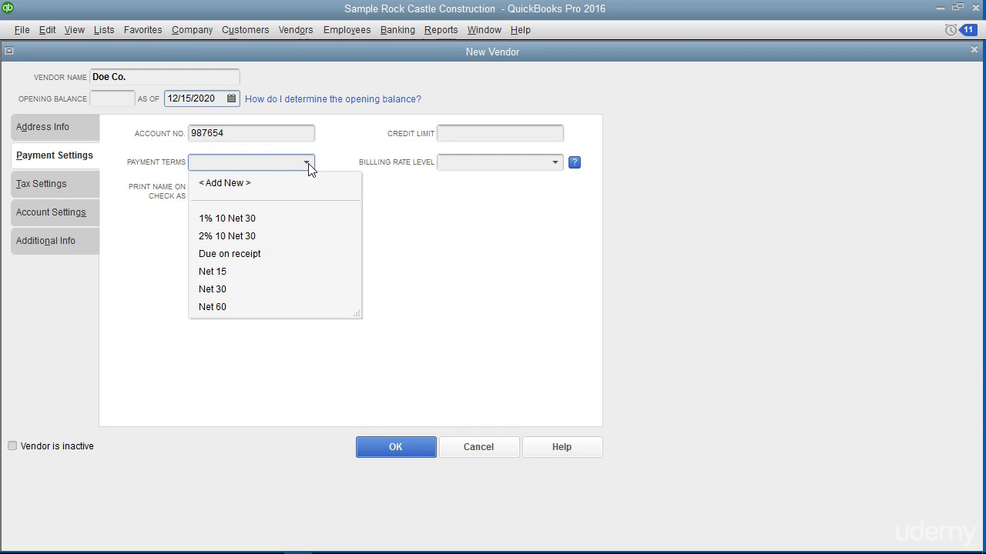
pyautogui.click(258, 236)
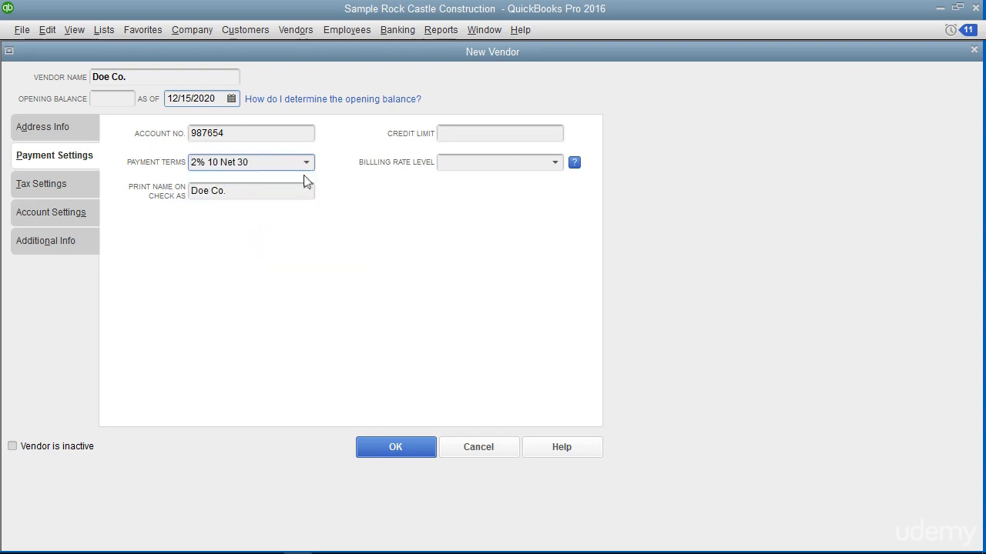
pyautogui.click(231, 190)
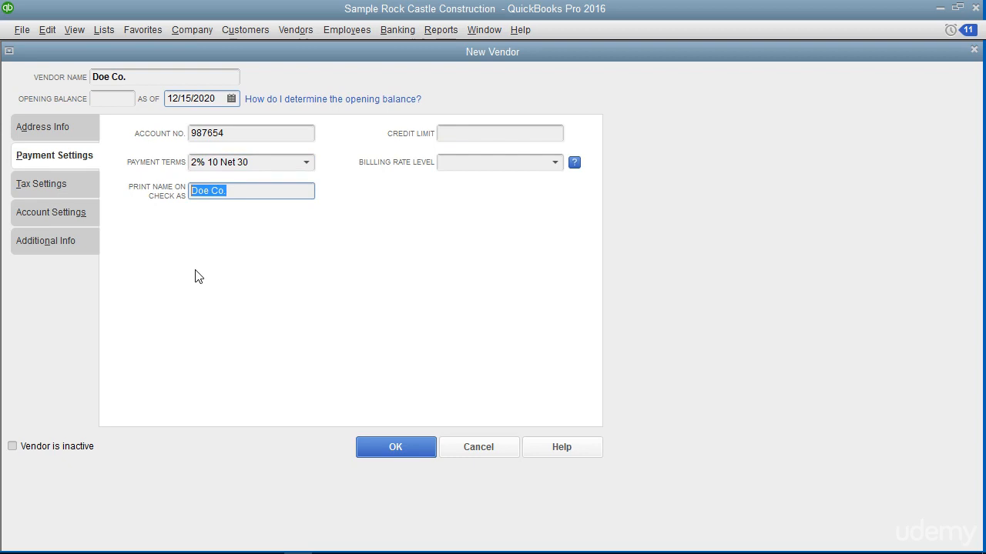
# Look over the tax settings and set the first prefilled expense account to 54300 under 54000 · Job Expenses
pyautogui.click(78, 188)
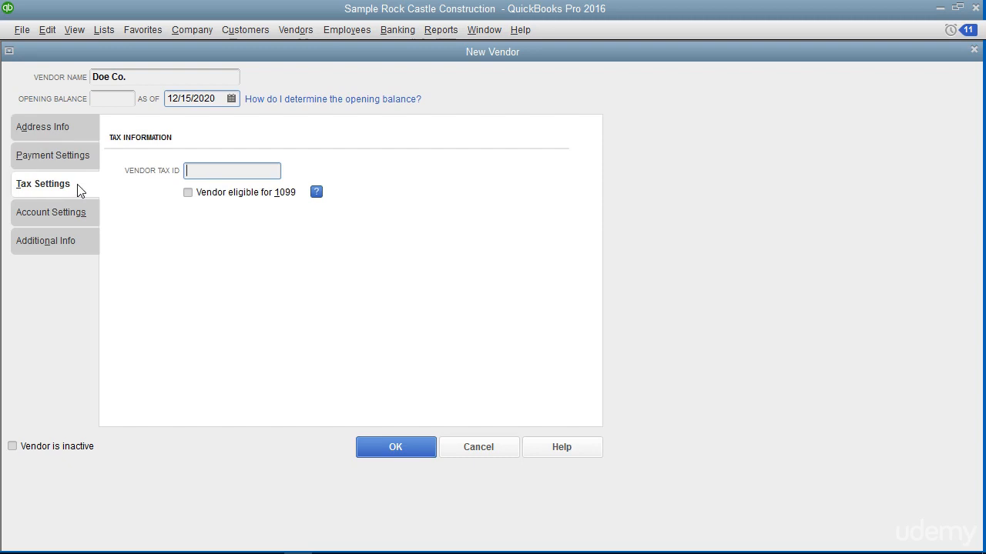
pyautogui.click(143, 172)
pyautogui.click(75, 212)
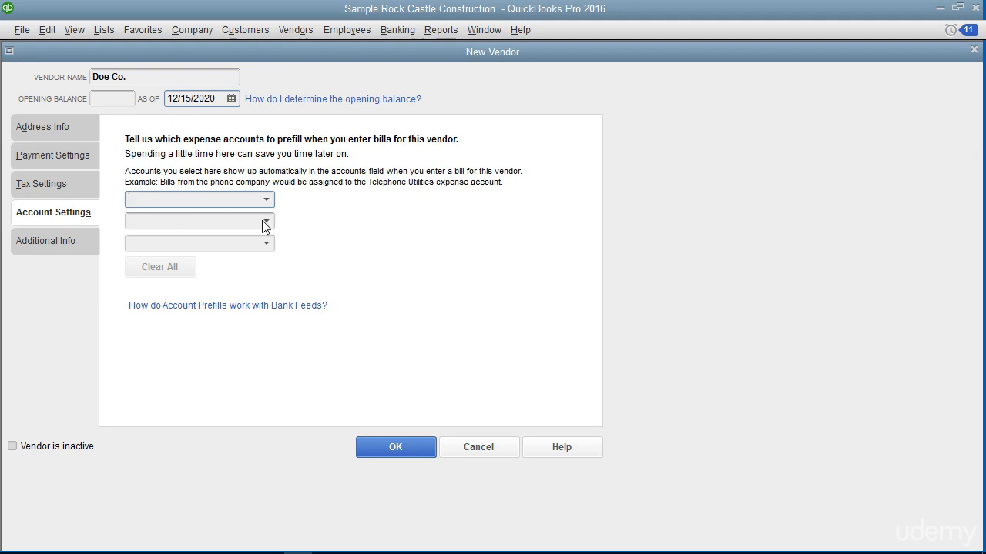
pyautogui.click(266, 201)
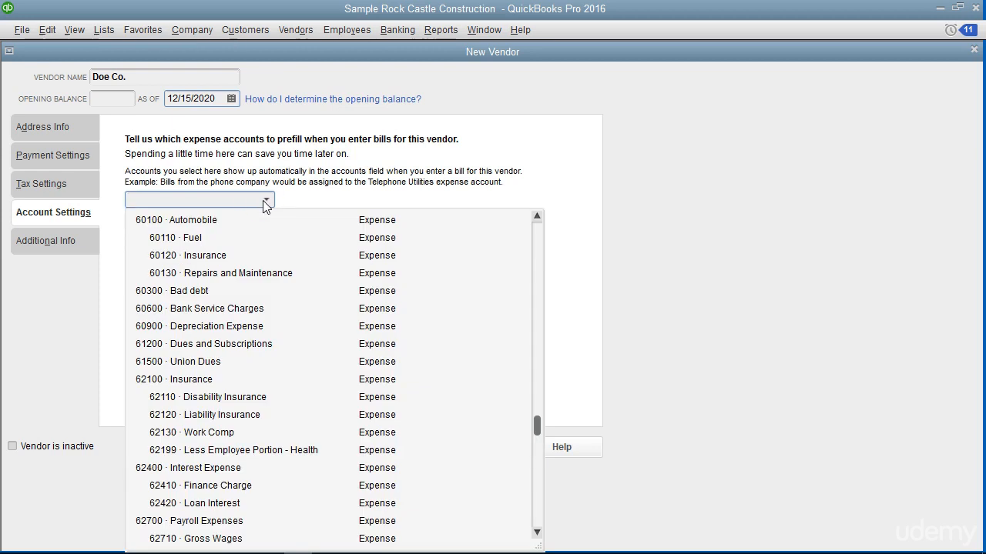
pyautogui.scroll(-5, 291, 314)
pyautogui.scroll(10, 291, 314)
pyautogui.click(240, 324)
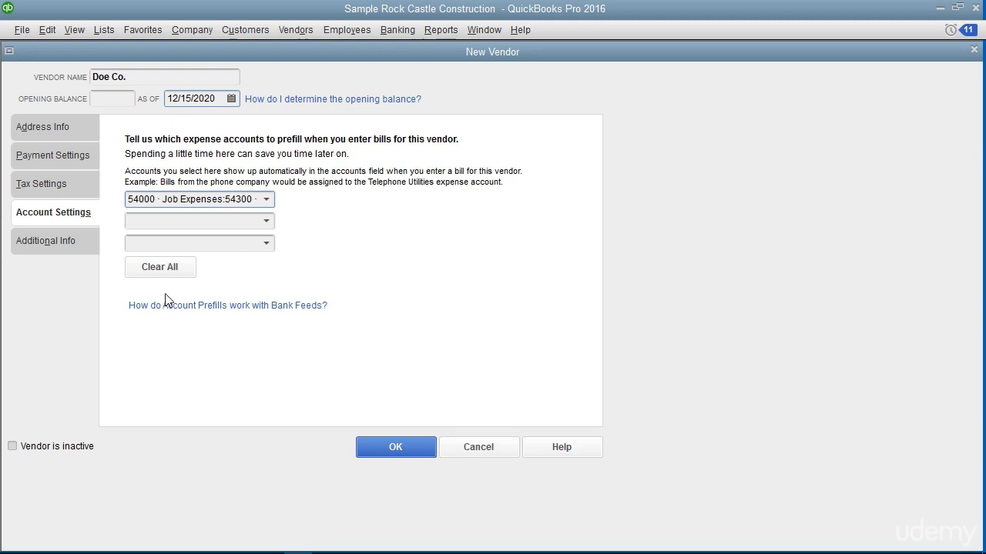
# Set the vendor type to Supplies and save the new vendor
pyautogui.click(76, 249)
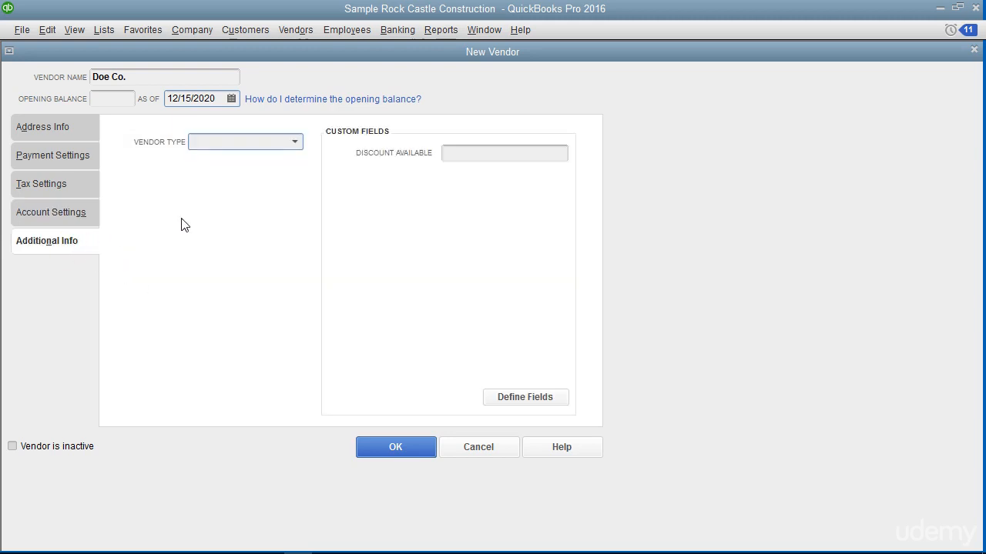
pyautogui.click(296, 143)
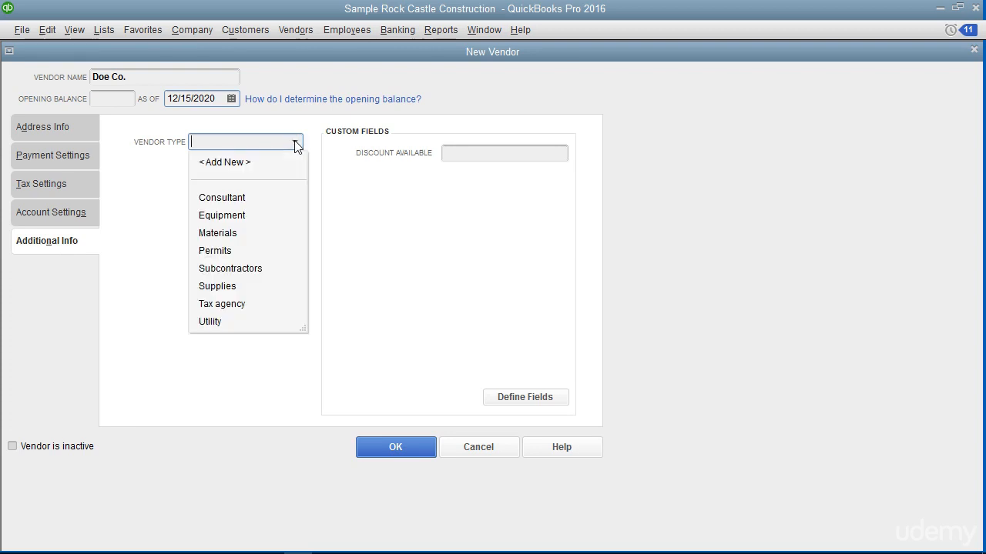
pyautogui.click(236, 292)
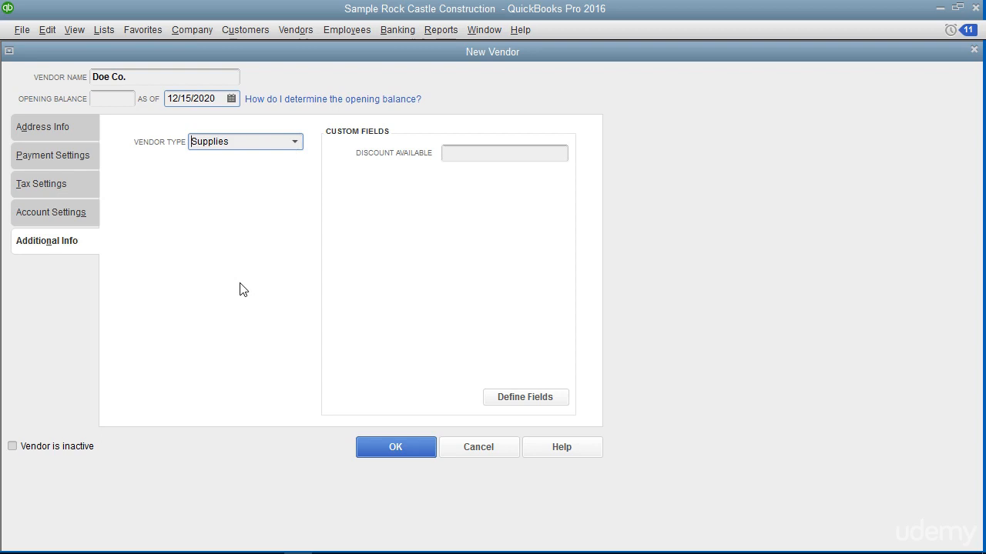
pyautogui.click(396, 201)
pyautogui.click(409, 446)
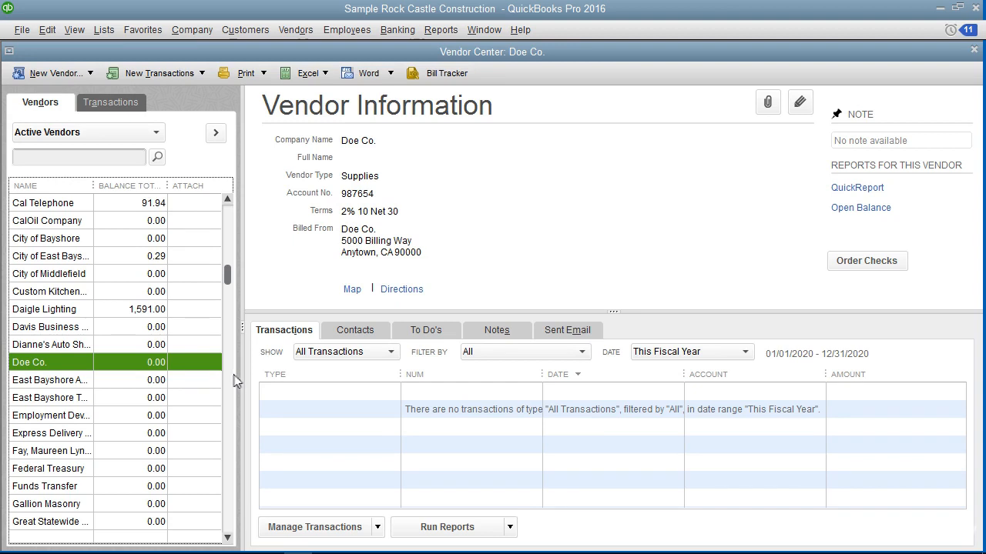
# Open the Doe Co. vendor record for editing, review its details and close it
pyautogui.click(68, 370)
pyautogui.click(810, 103)
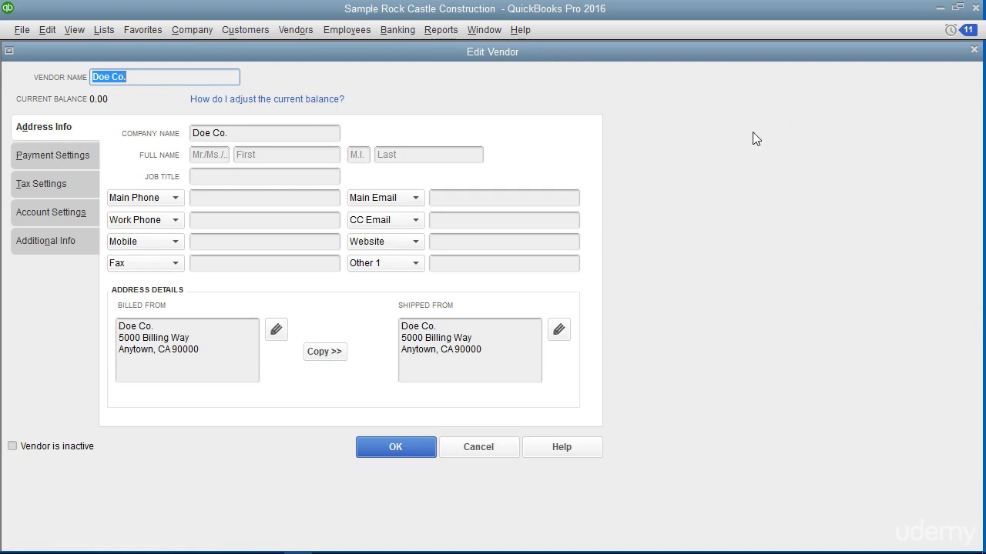
pyautogui.click(395, 447)
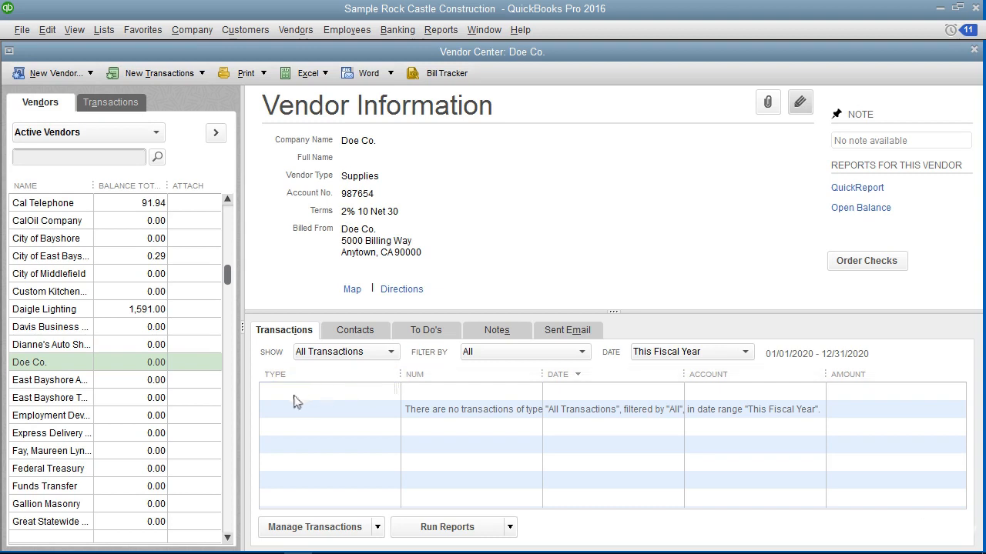
# Delete the Doe Co. vendor from the vendor list
pyautogui.click(69, 363)
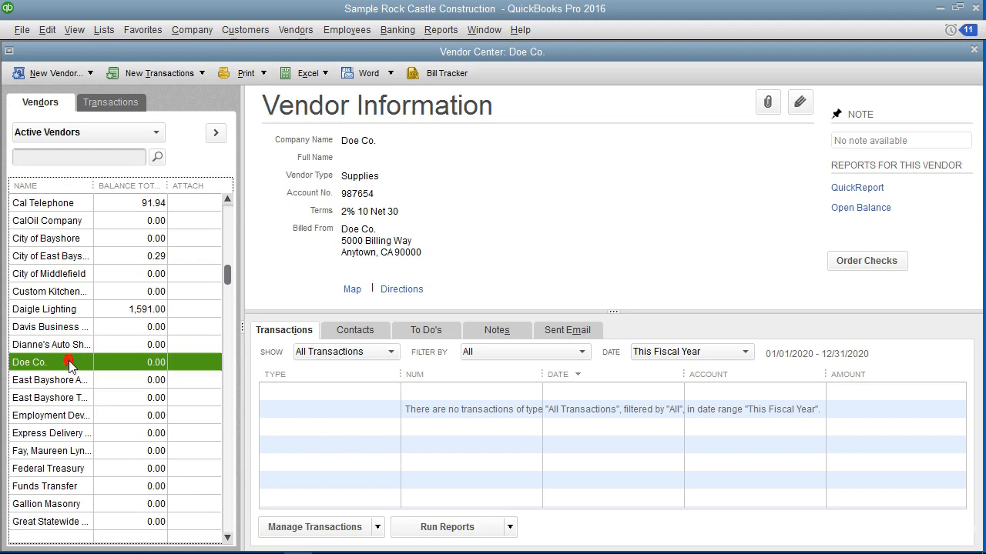
pyautogui.click(47, 29)
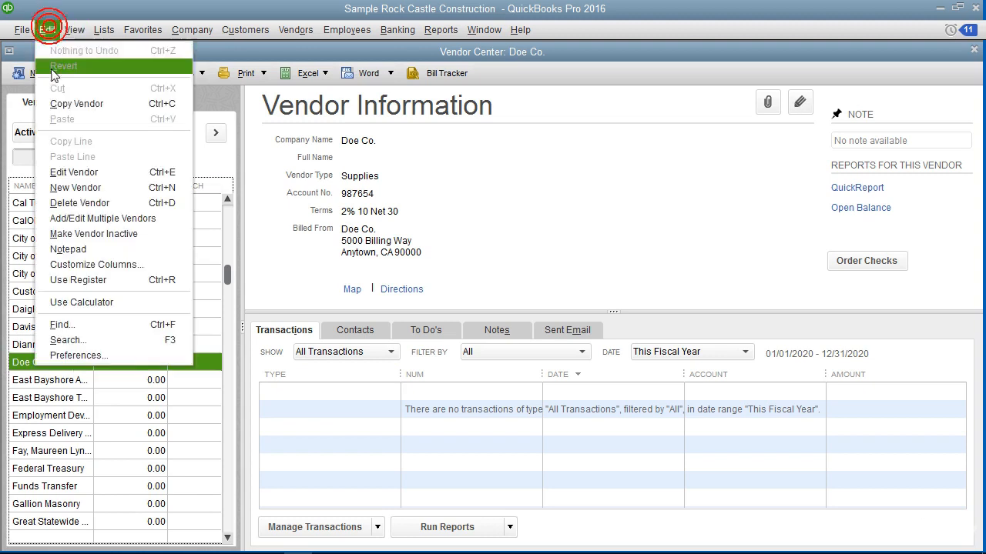
pyautogui.click(87, 204)
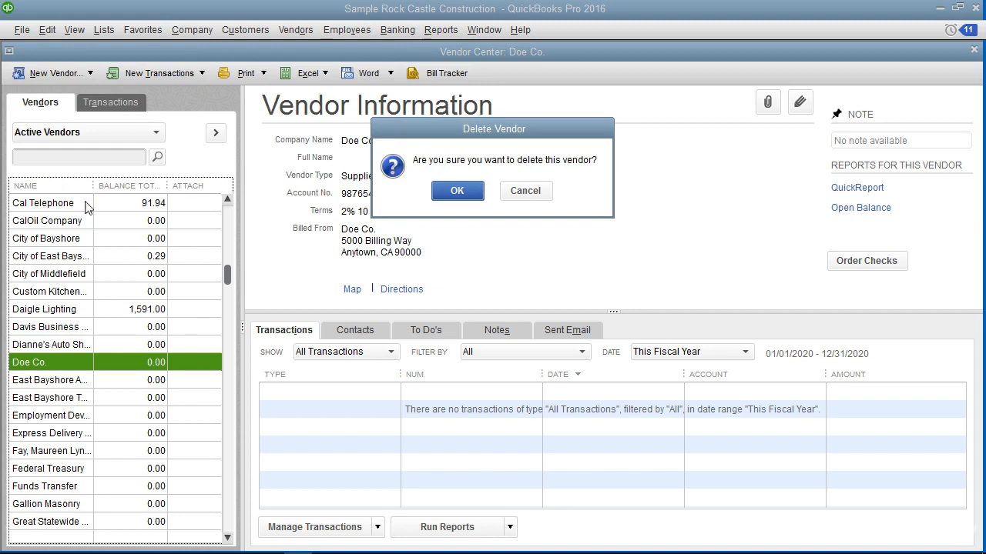